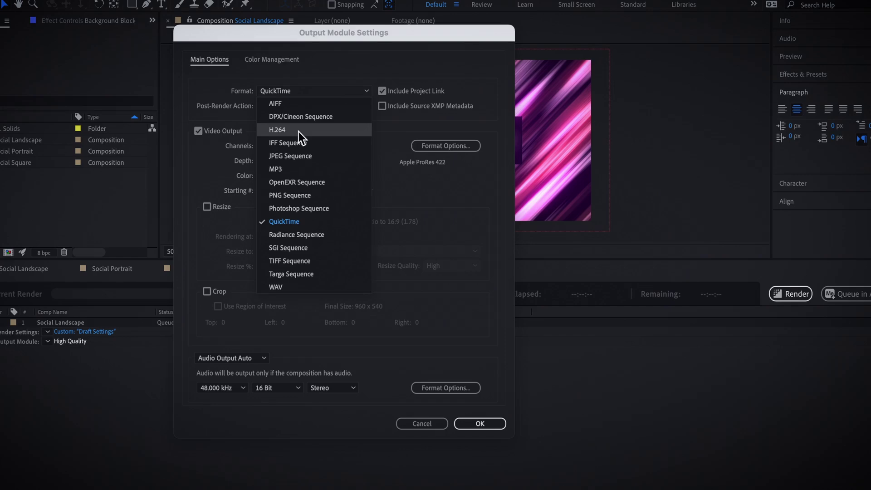
# Set the output module format to H.264 and confirm the Output Module Settings
pyautogui.click(299, 132)
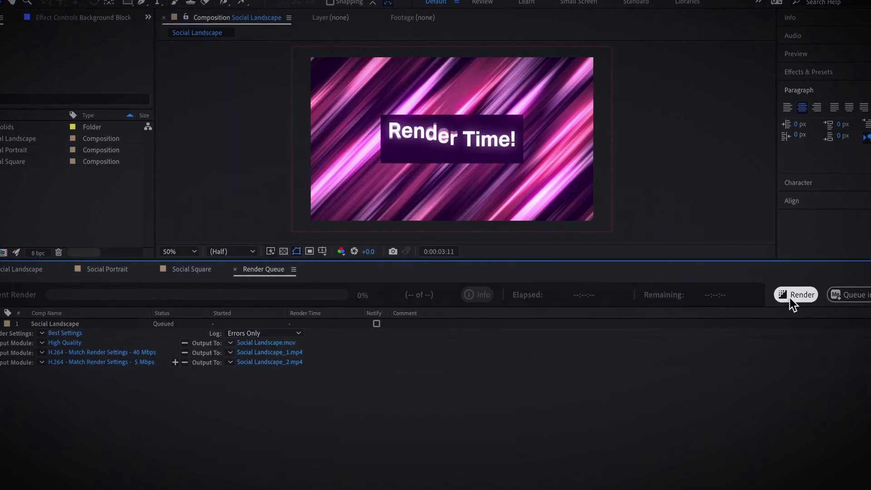
pyautogui.click(790, 294)
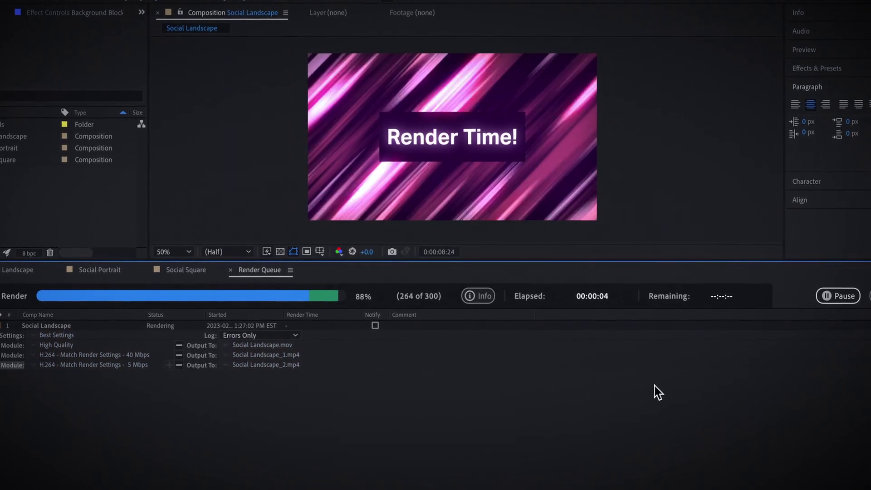